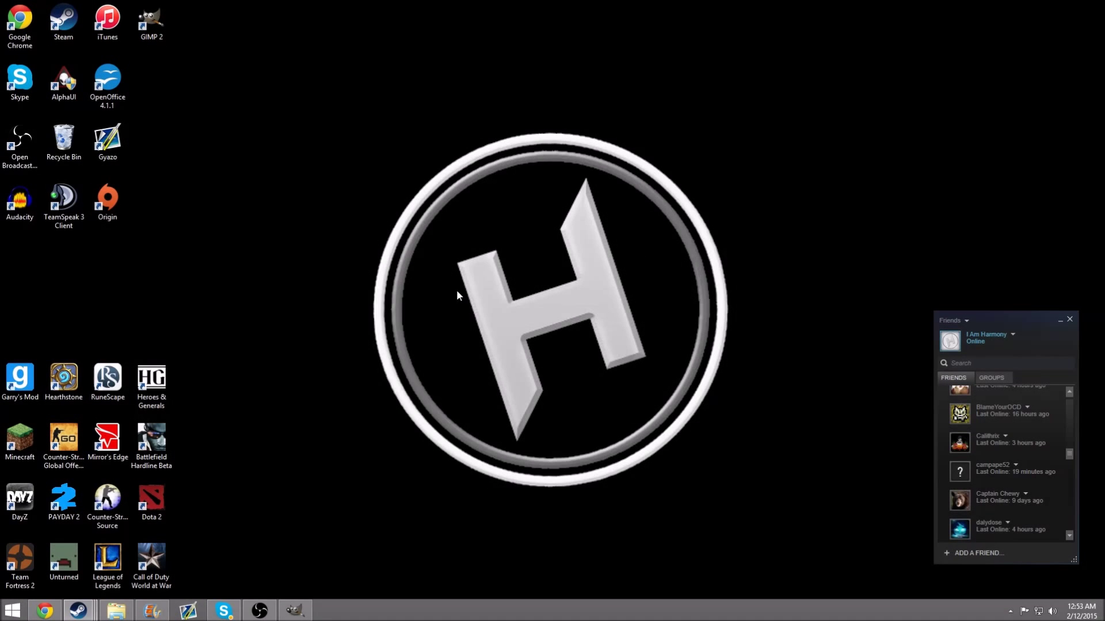
Launch GIMP from the taskbar icon.
click(299, 609)
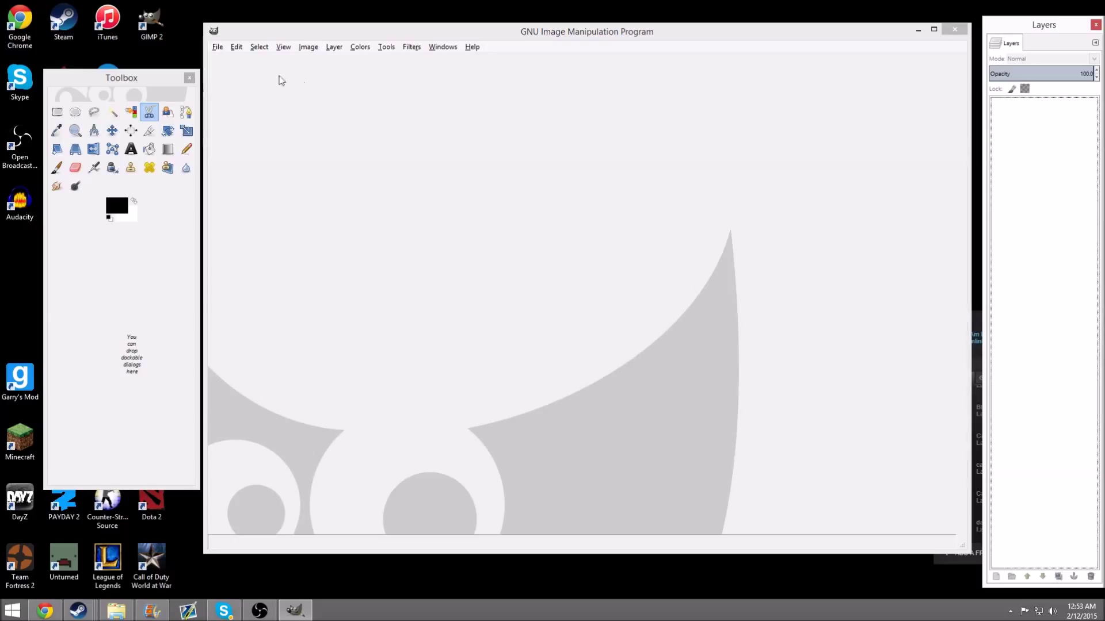
Open 4992-1920x1080.jpg from the Youtube folder and select its single layer.
click(218, 47)
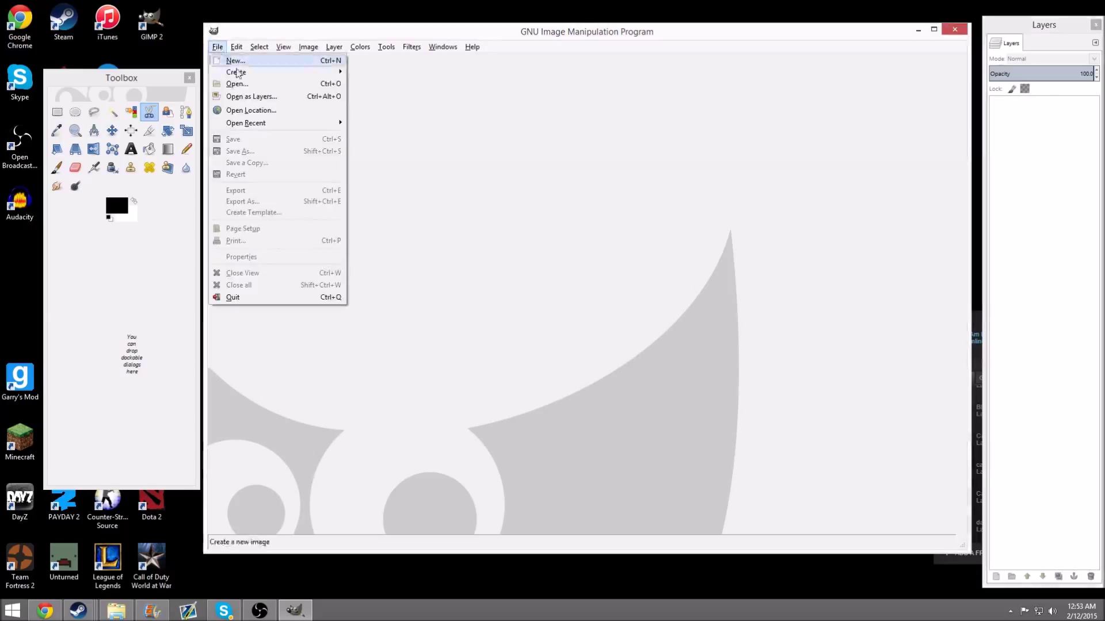
click(249, 96)
double_click(250, 92)
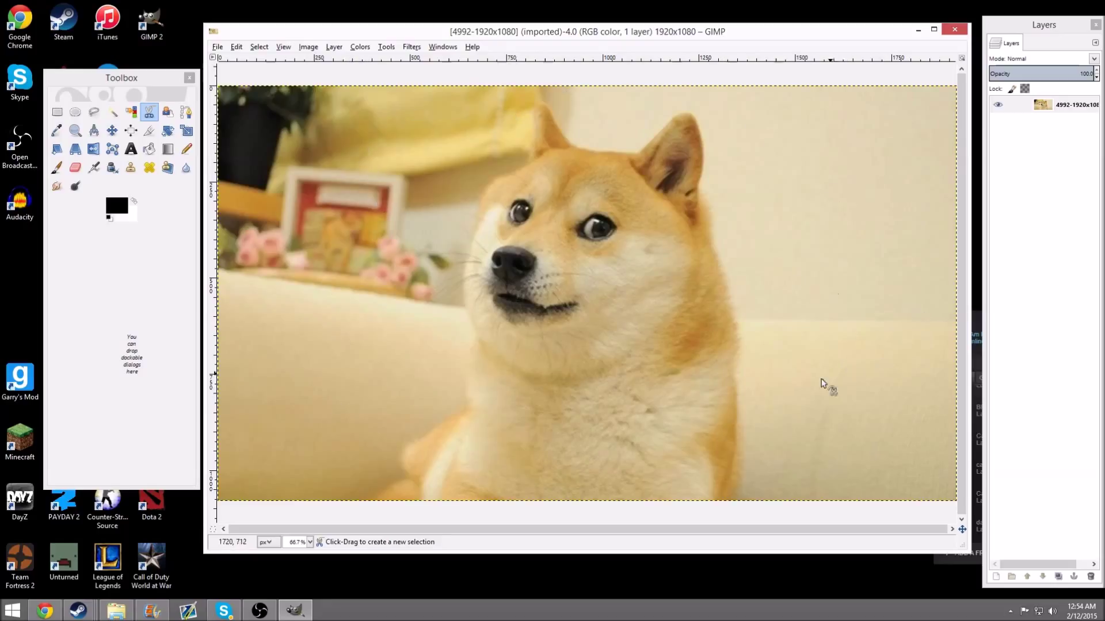
click(1064, 187)
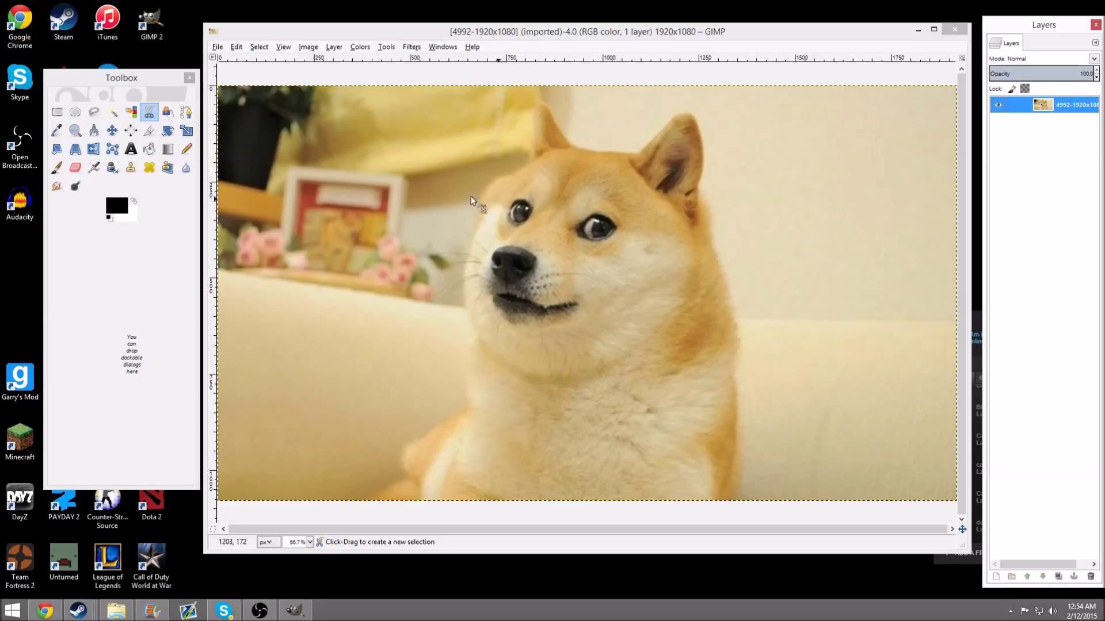
Add an alpha channel to the layer and trace the dog with Scissors Select.
right_click(1068, 100)
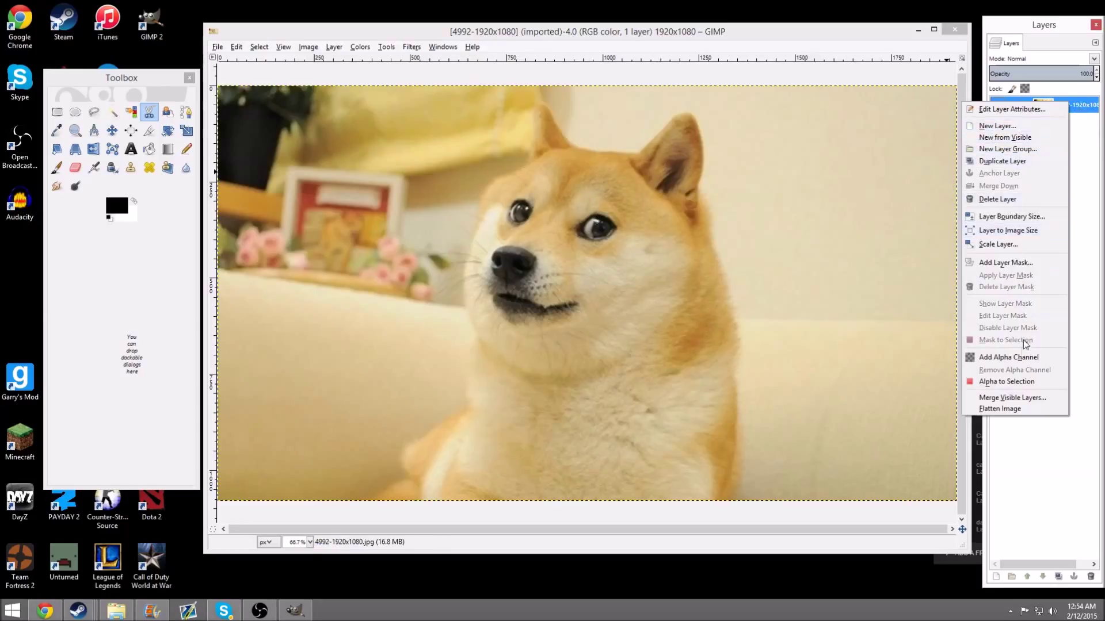
click(1016, 357)
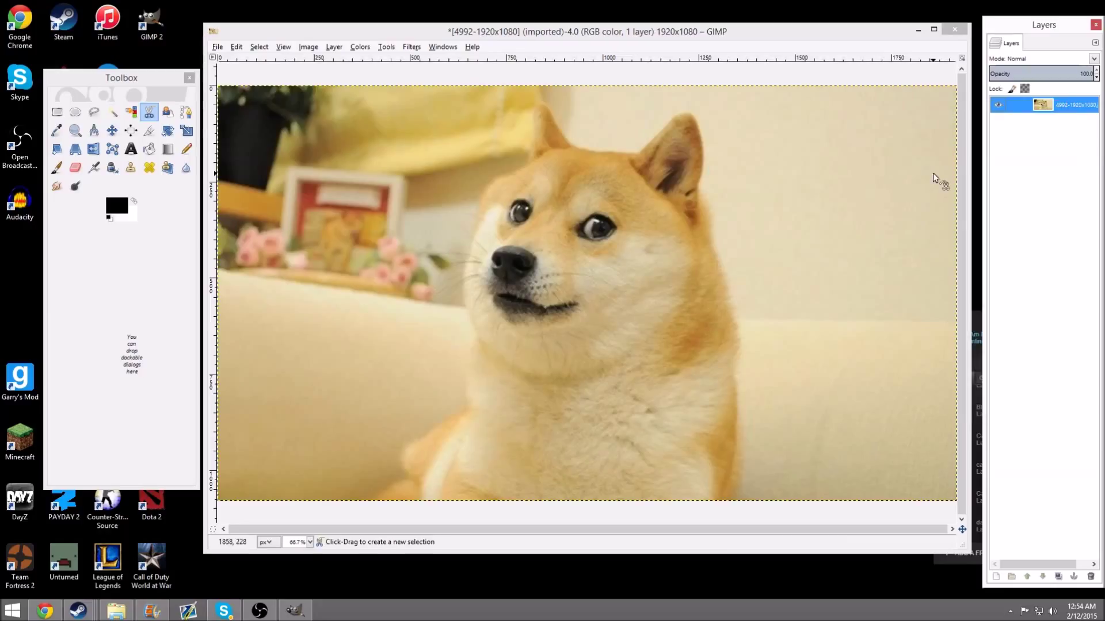
double_click(151, 112)
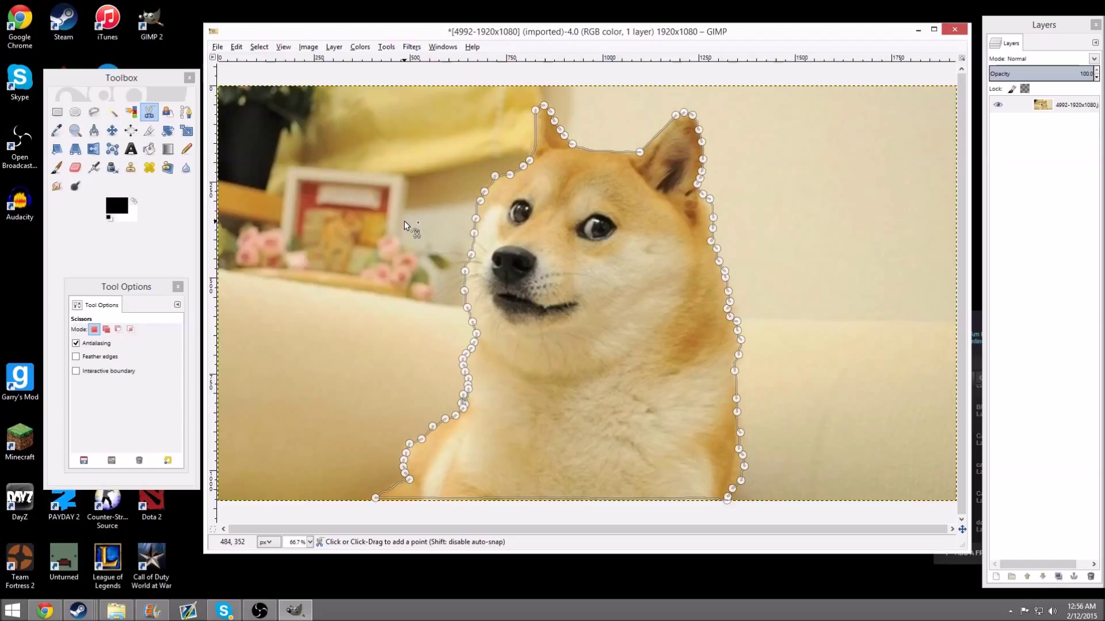
click(572, 358)
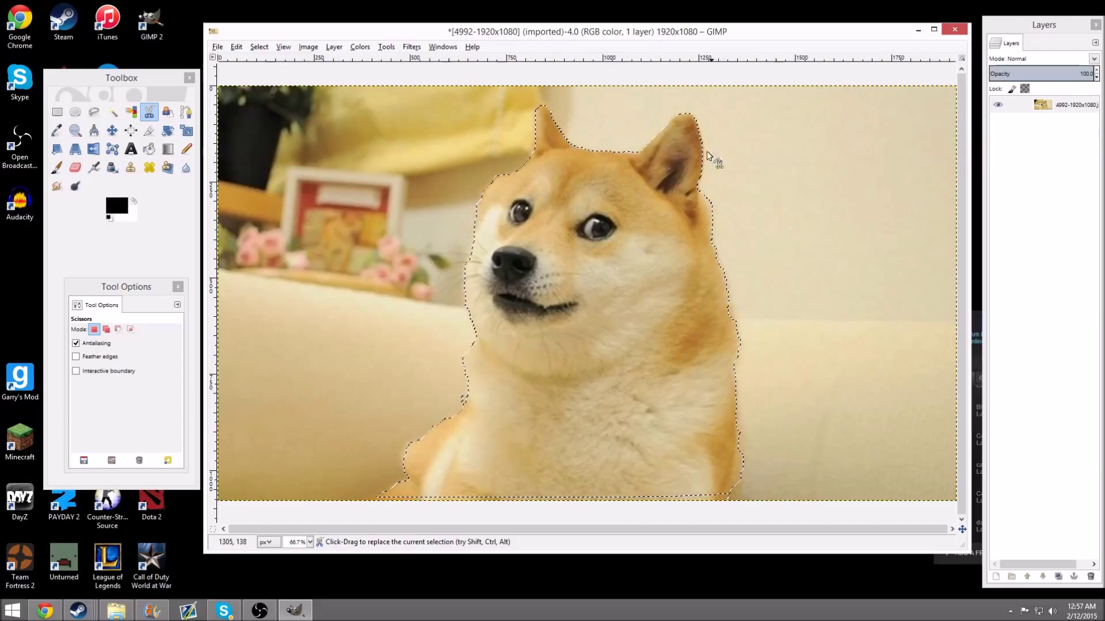
click(259, 47)
Delete the background around the dog to transparency, then switch to the Eraser.
key(Escape)
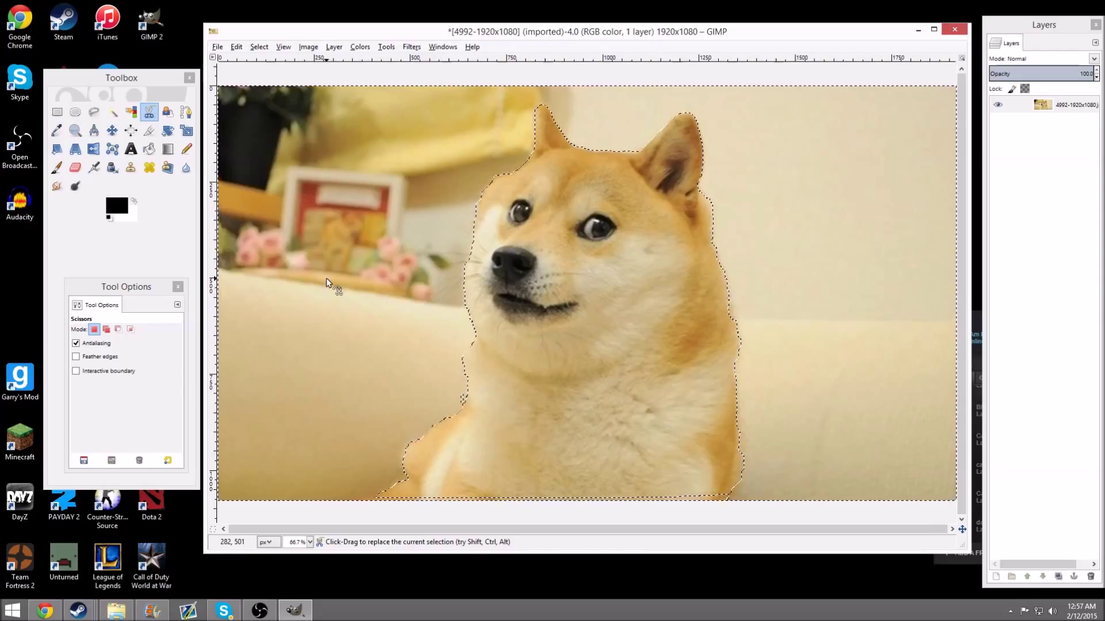
key(Delete)
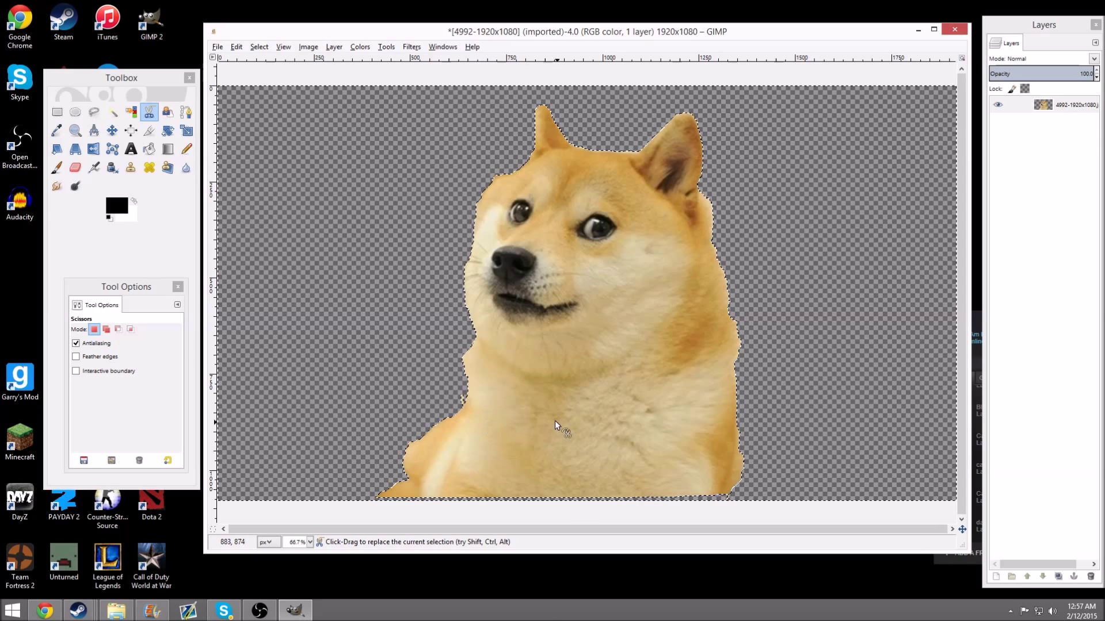
key(shift+e)
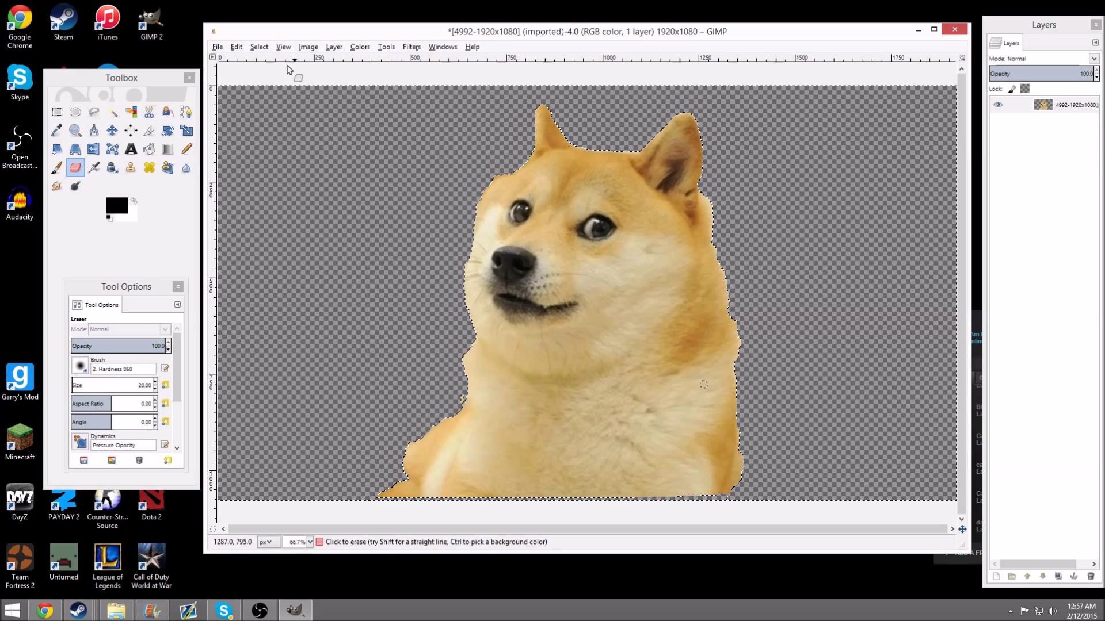
Export the cut-out as 4992-1920x1080.png in the Youtube folder.
click(221, 47)
click(242, 201)
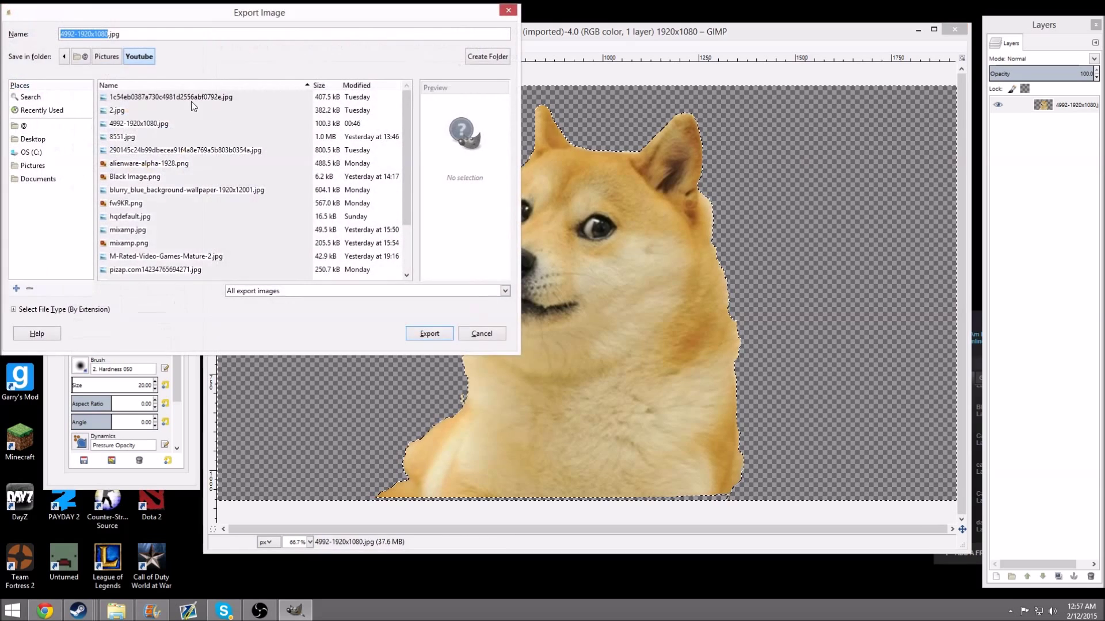
key(End)
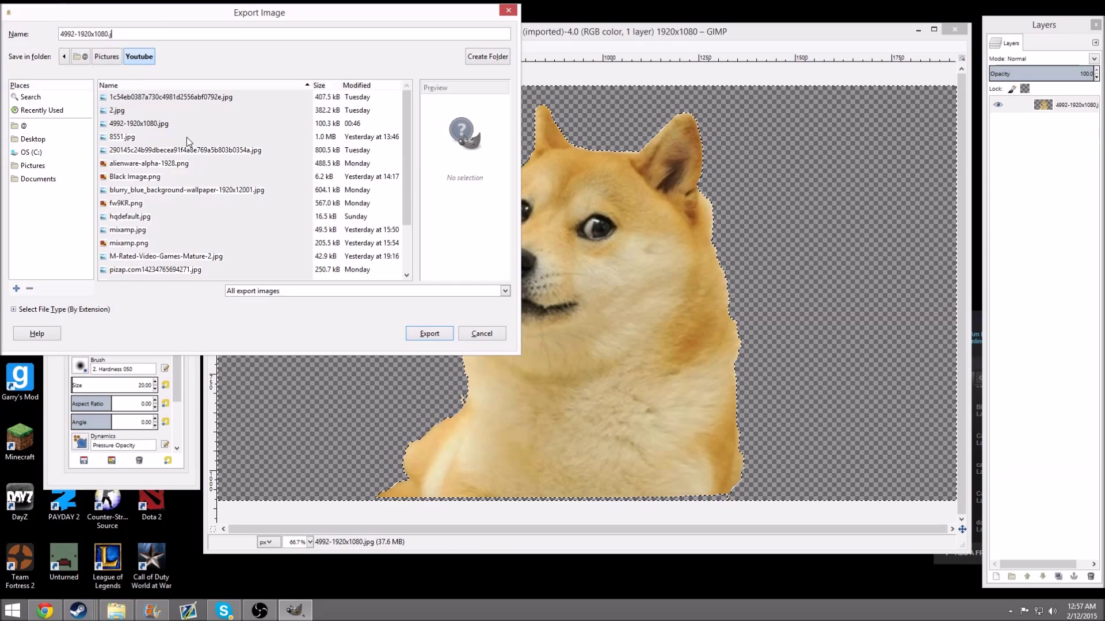
key(BackSpace)
key(BackSpace)
key(BackSpace)
text(png)
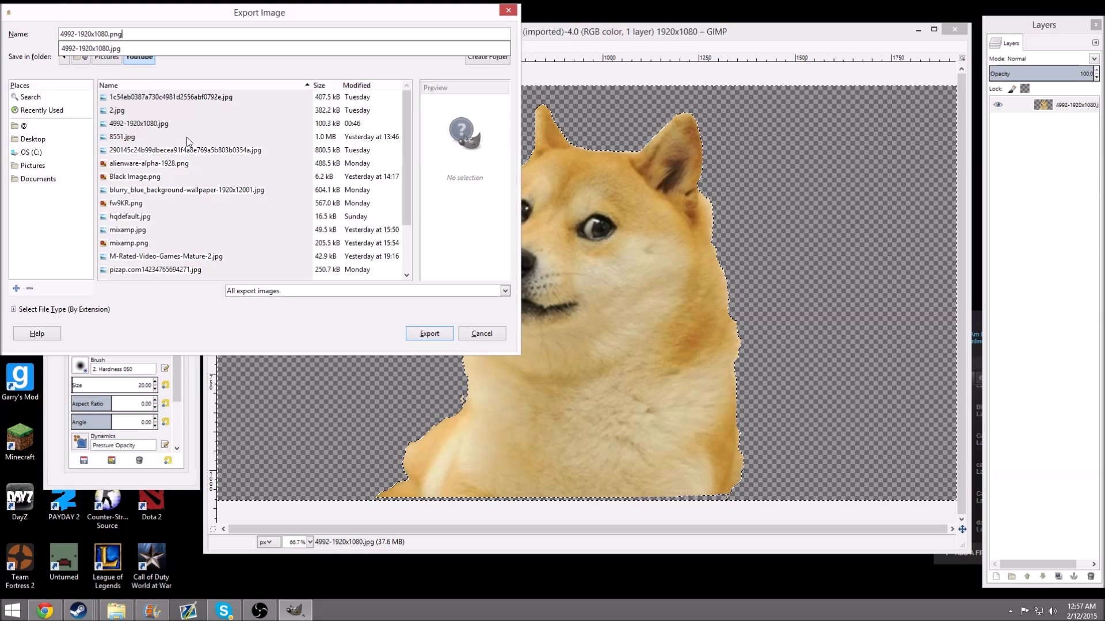
key(Return)
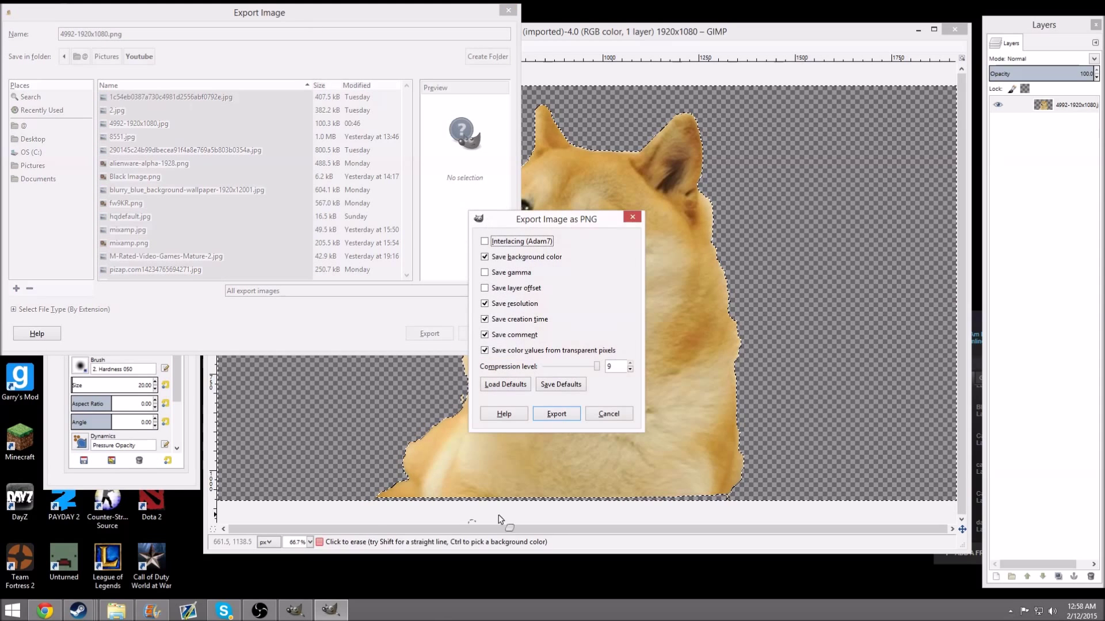
click(555, 414)
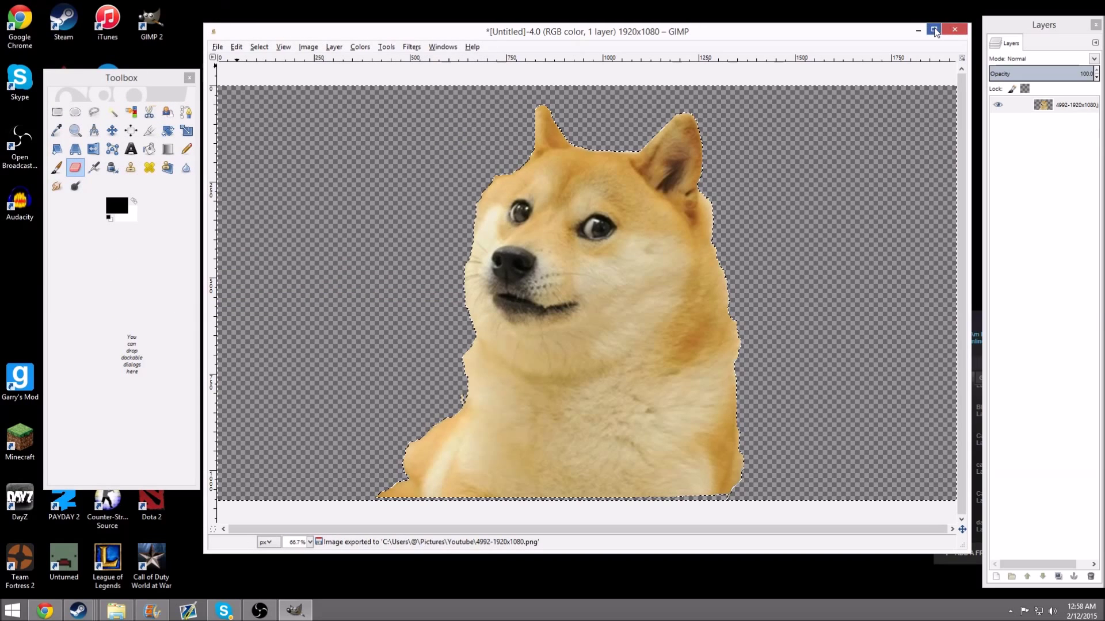
Close the photo discarding changes and open Black Image.png.
click(951, 30)
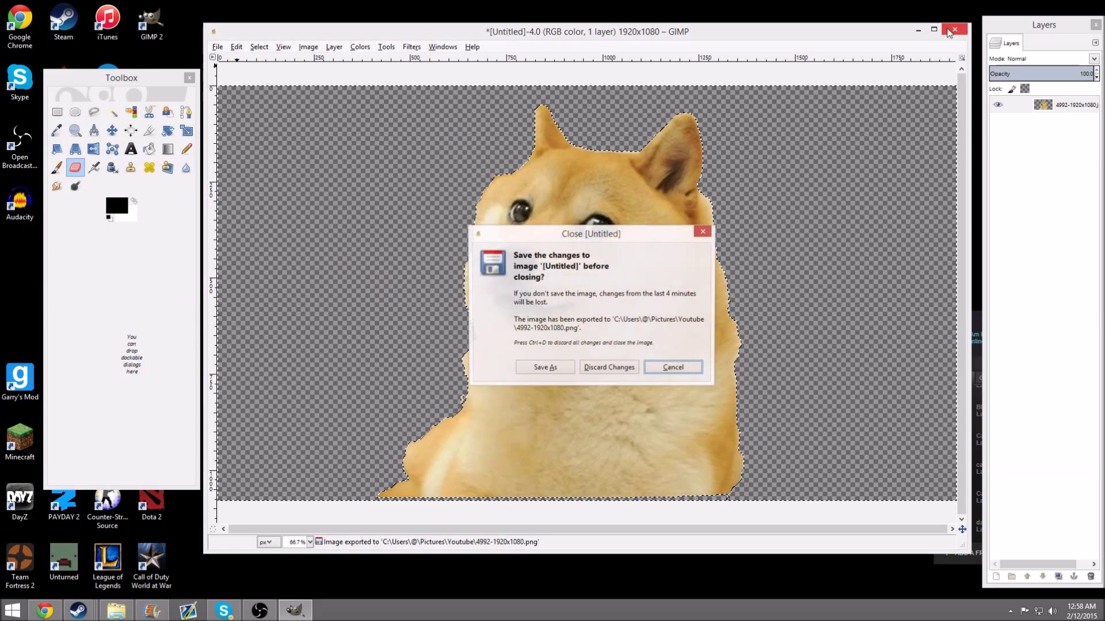
click(598, 368)
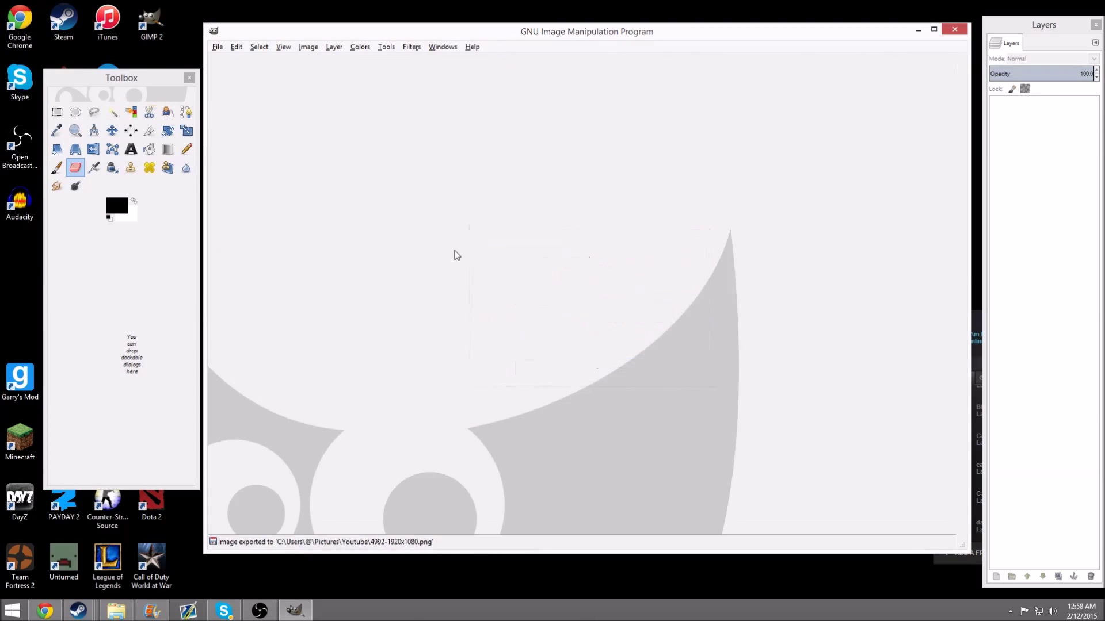
click(217, 47)
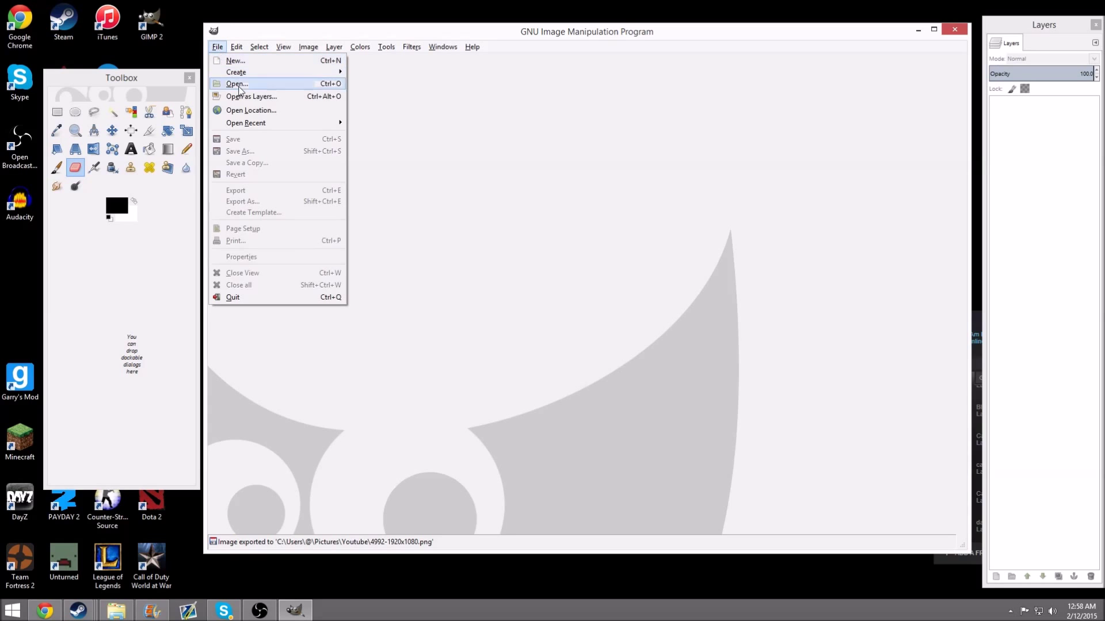
click(247, 102)
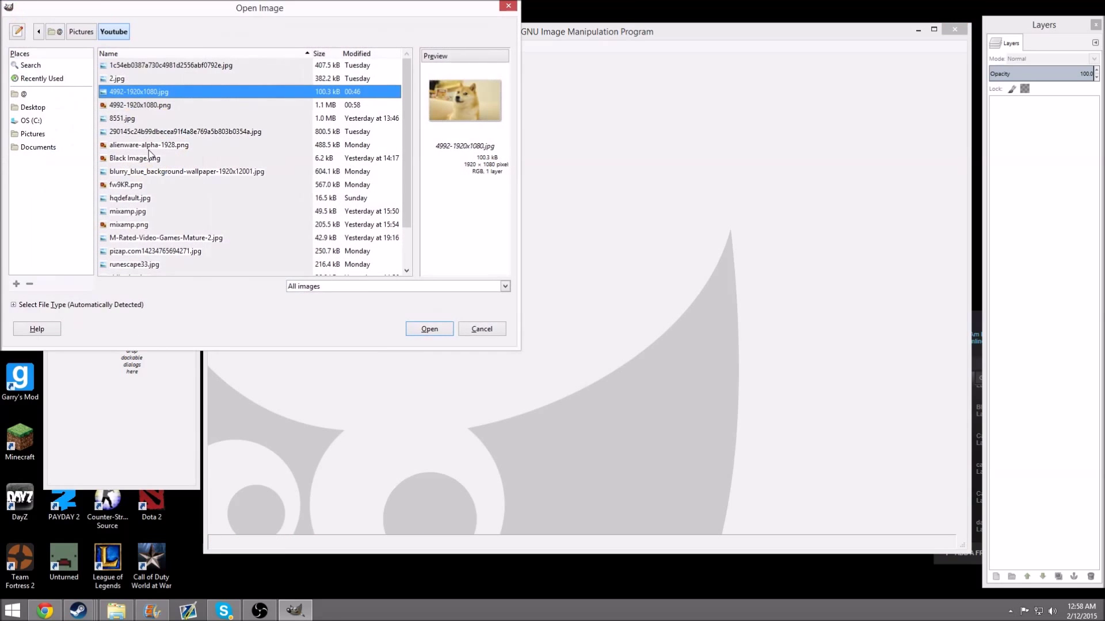
double_click(152, 161)
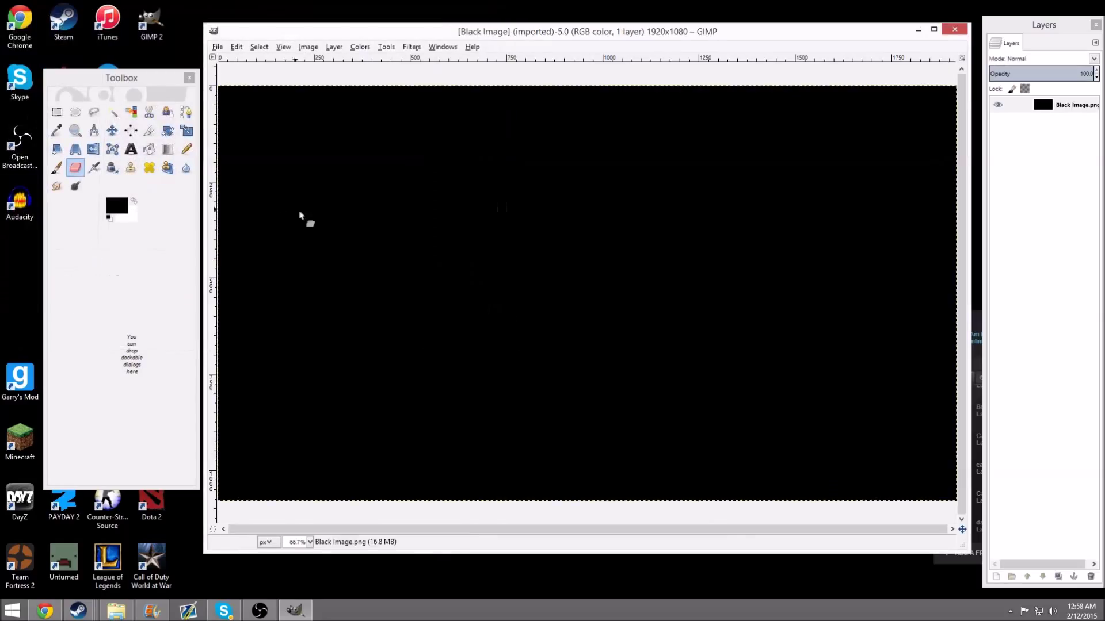
Add 4992-1920x1080.png as a layer over the black image.
click(217, 48)
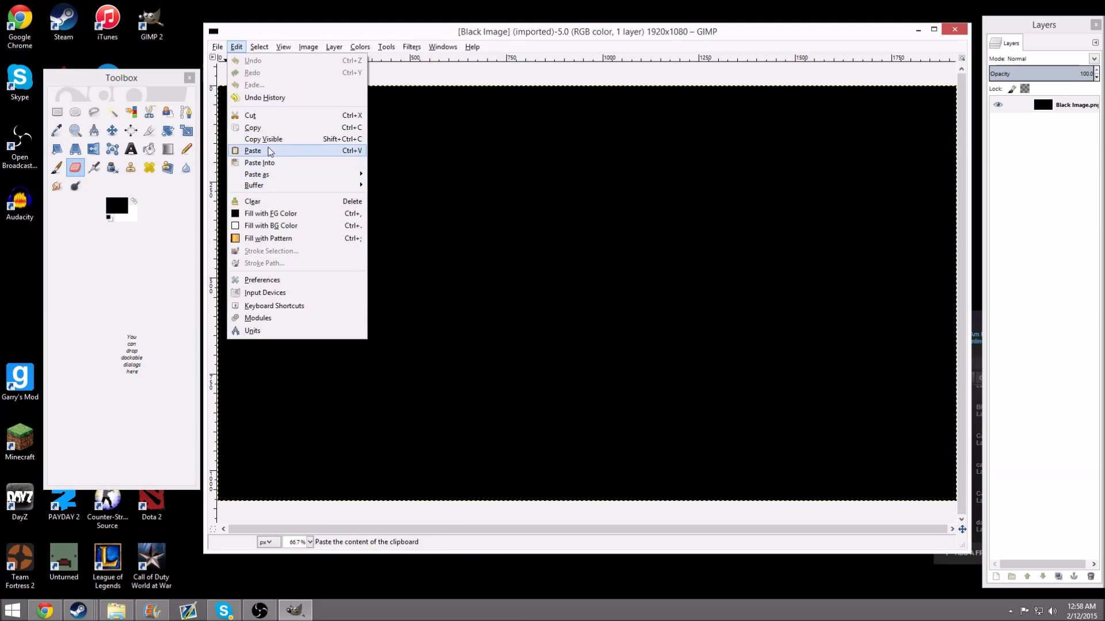
mouse_move(218, 47)
click(236, 84)
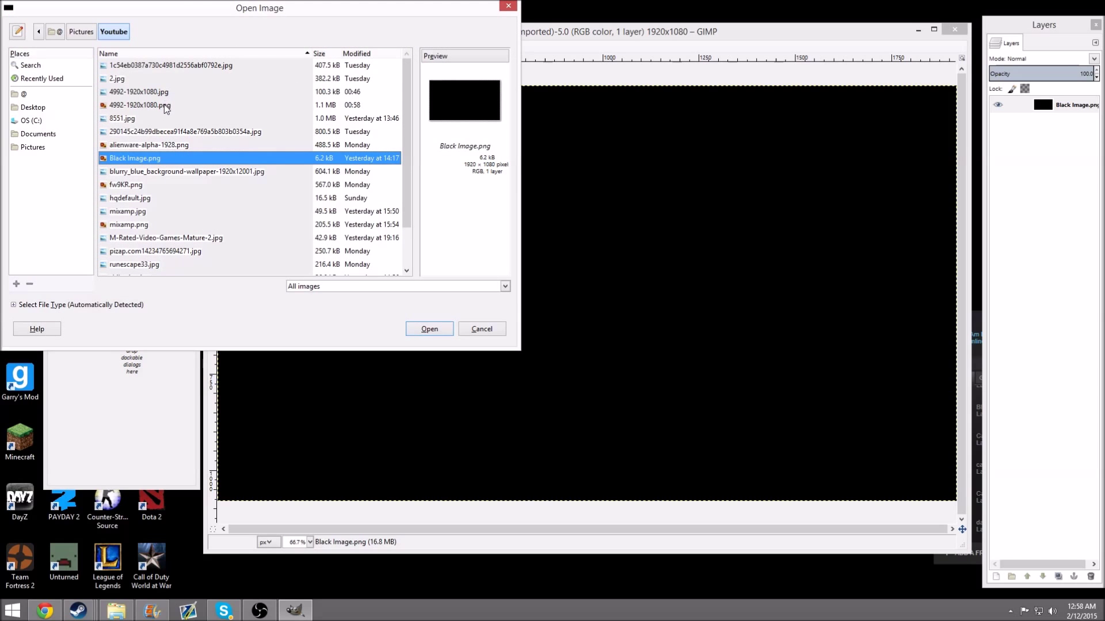
click(164, 106)
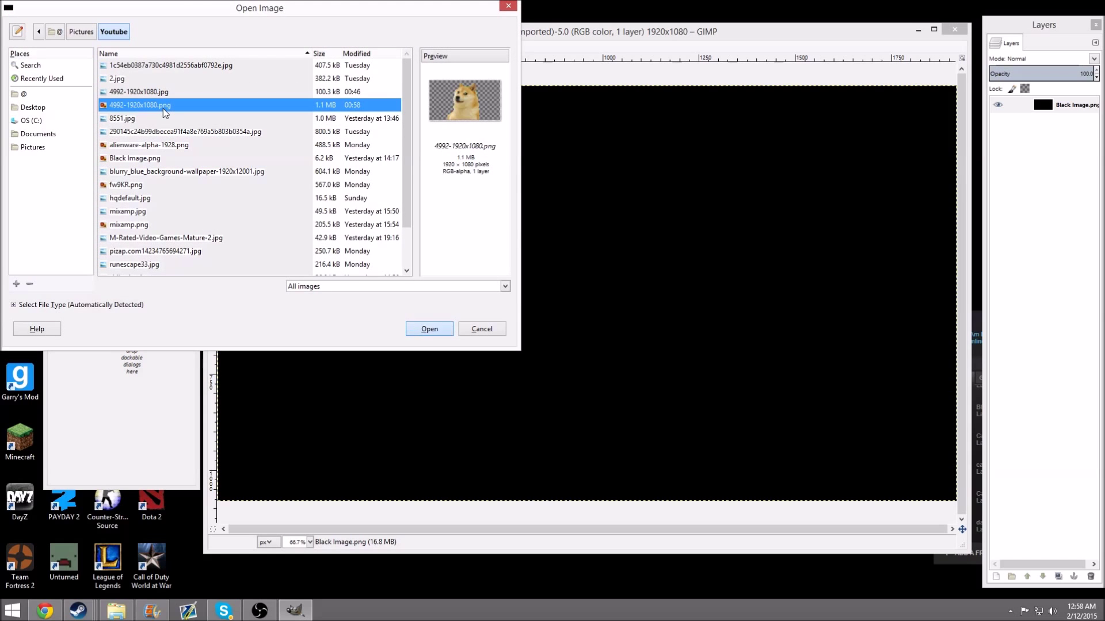
double_click(164, 106)
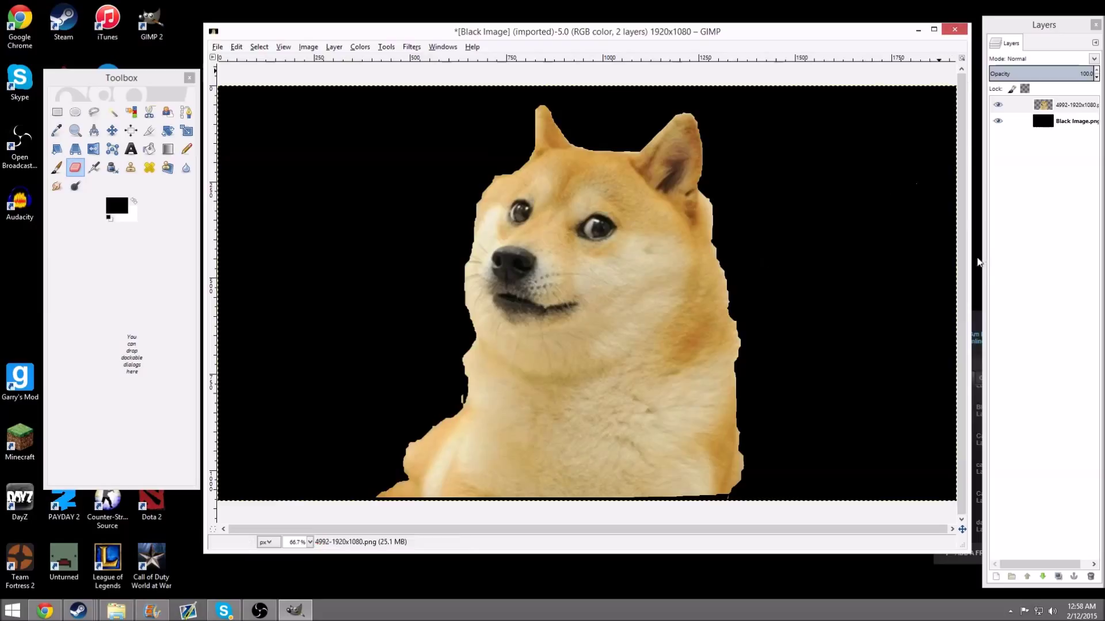